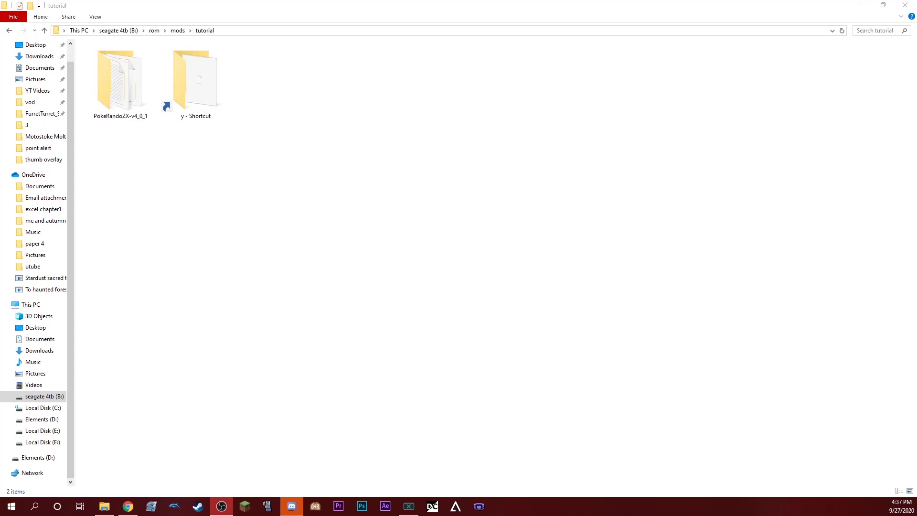
Launch the PokeRandoZX executable from the PokeRandoZX-v4_0_1 folder
double_click(120, 81)
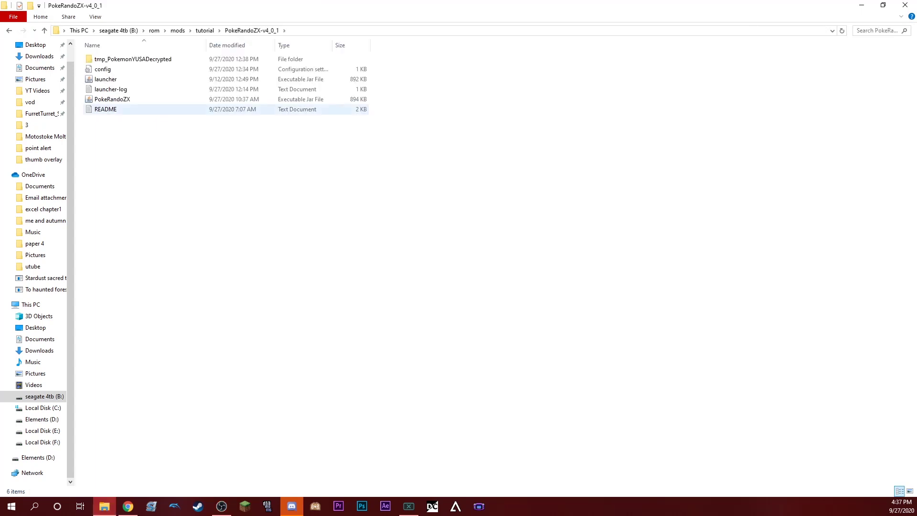
click(124, 99)
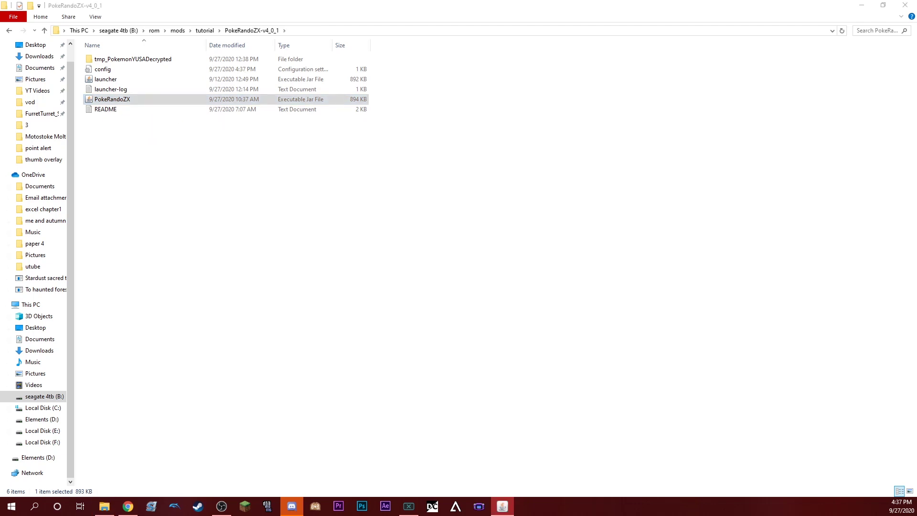
drag(125, 95, 446, 55)
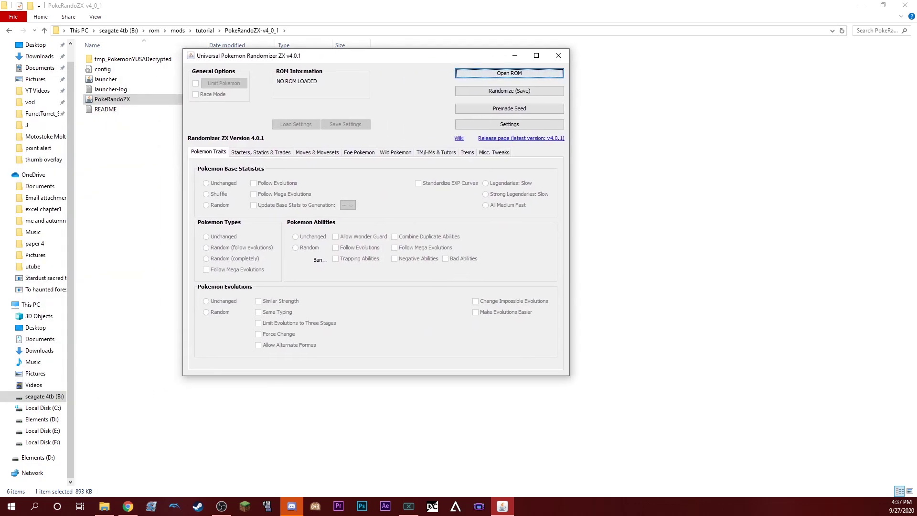
Load the Pokemon Y ROM through the "y - Shortcut" folder in B:\rom\mods\tutorial
click(509, 73)
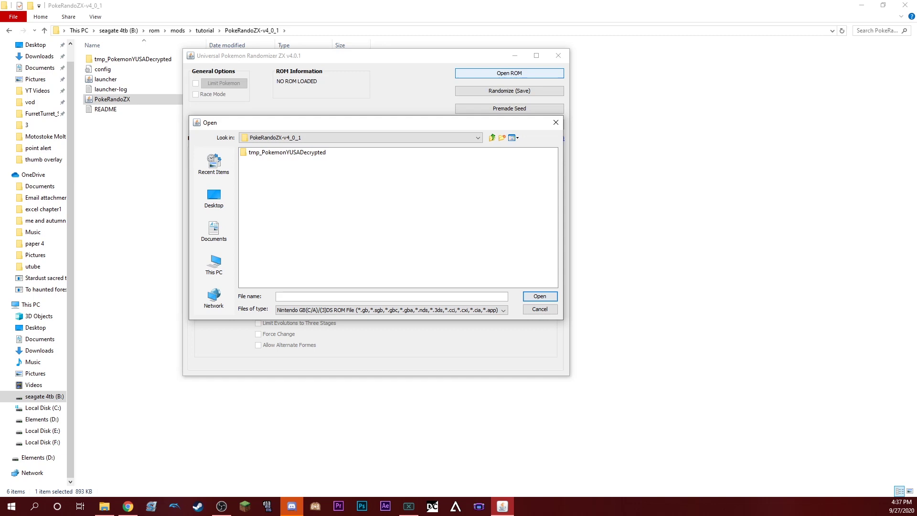
click(214, 264)
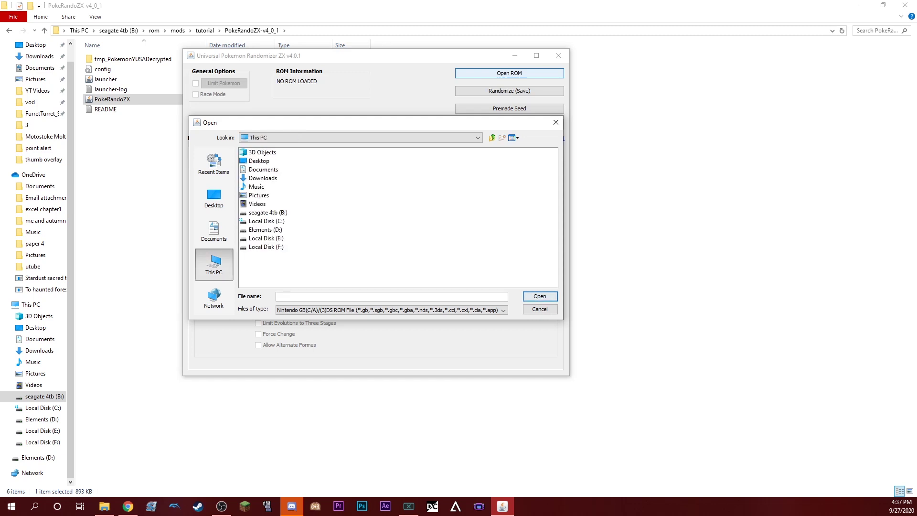
double_click(267, 212)
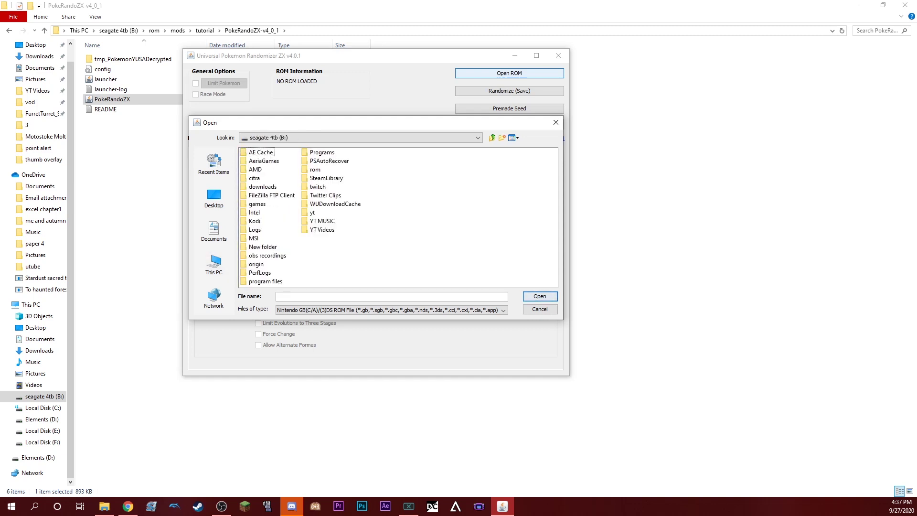
double_click(315, 169)
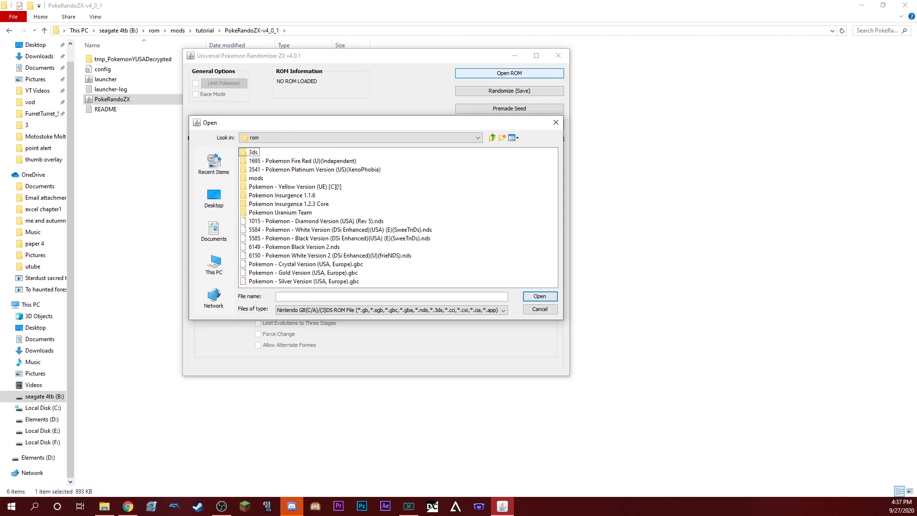
double_click(255, 178)
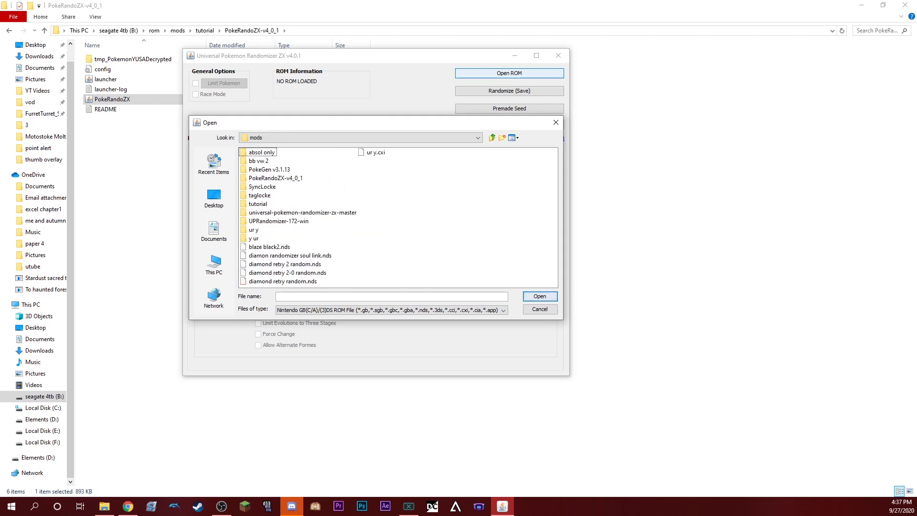
click(257, 203)
click(258, 204)
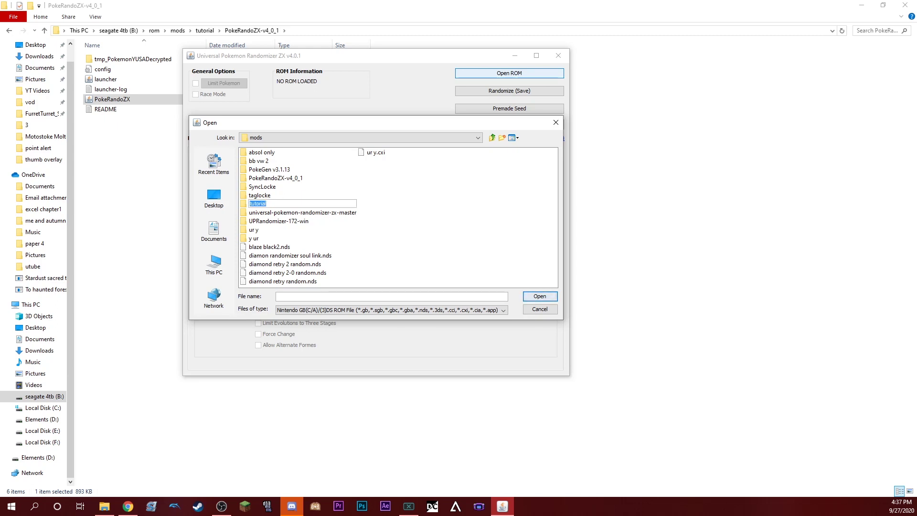
double_click(243, 203)
key(Down)
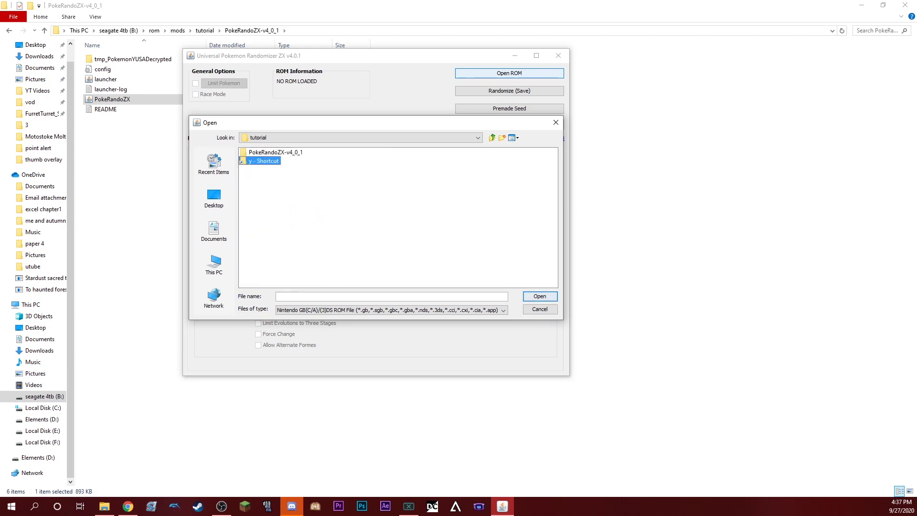
key(Return)
key(Down)
key(Return)
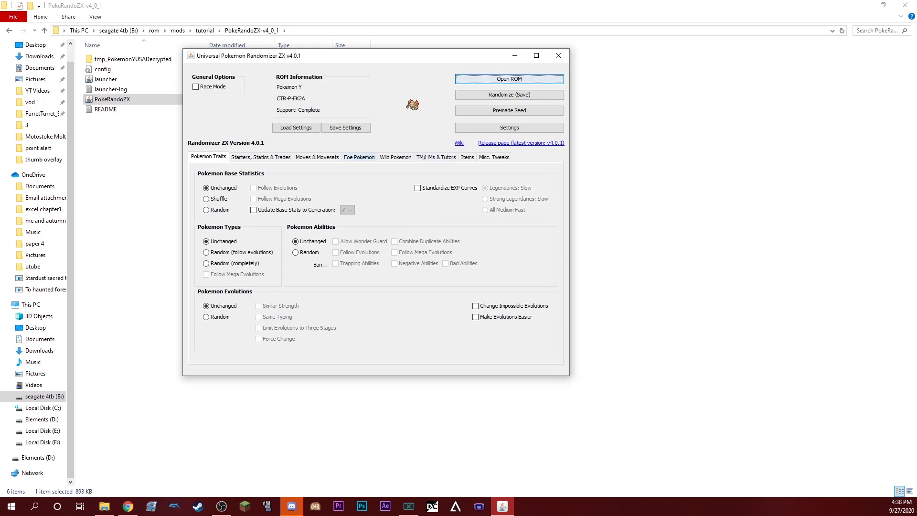
Set Pokemon base statistics, abilities and evolutions to Random, and types to Random (completely)
click(216, 210)
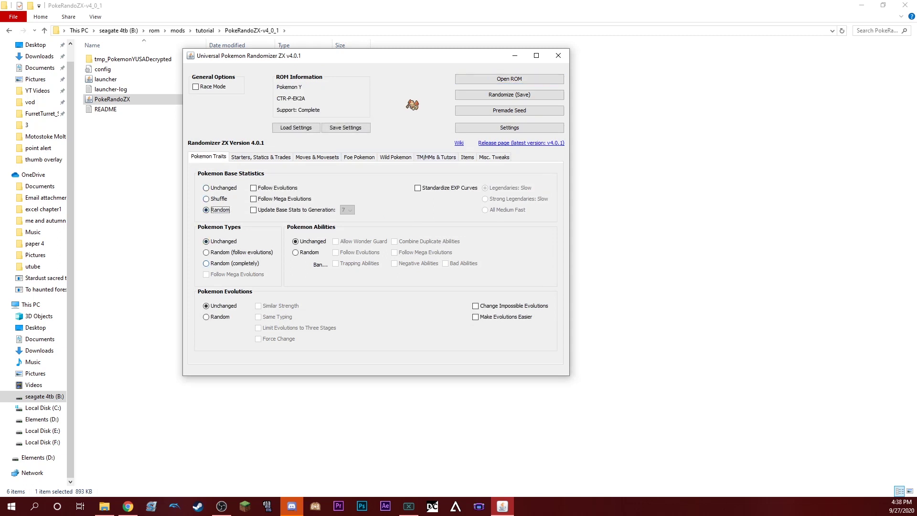
click(230, 263)
click(306, 252)
click(216, 317)
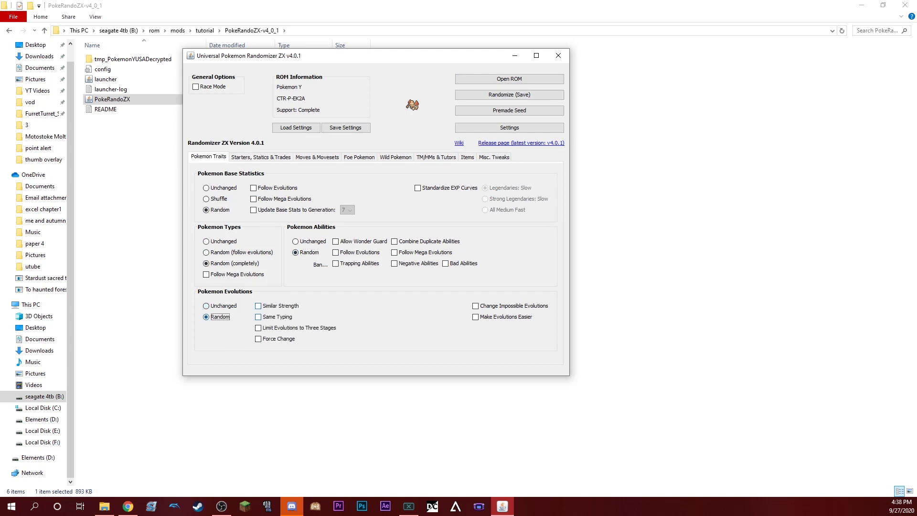
Set starter Pokemon to Random (completely) and in-game trades to Randomize Given Pokemon Only
click(260, 156)
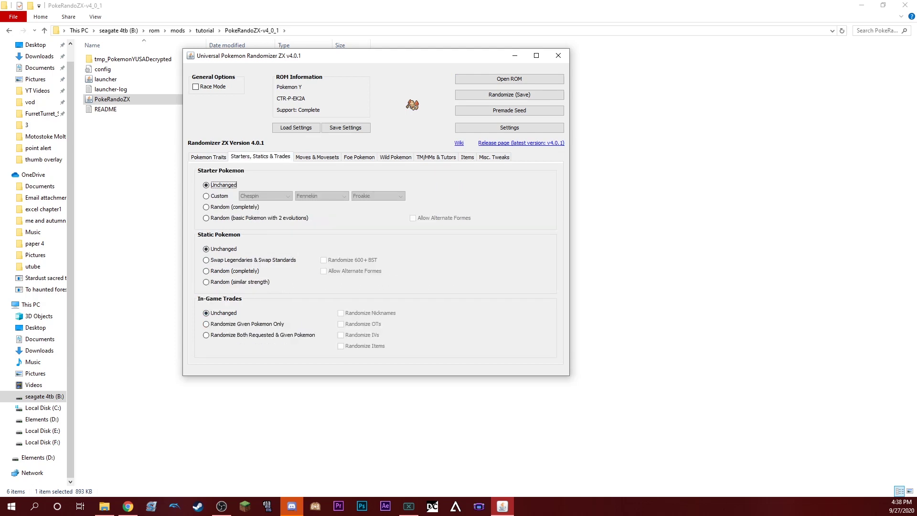
click(231, 207)
click(242, 324)
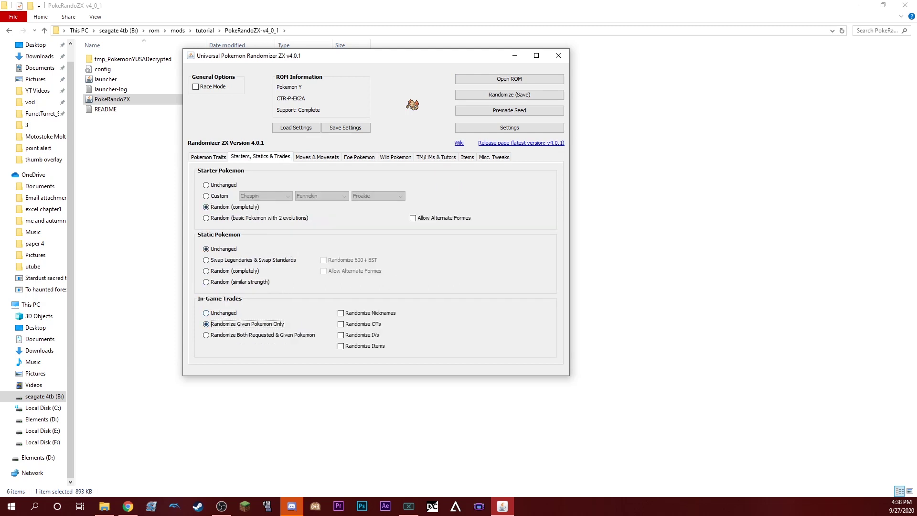
Enable randomization of move power, accuracy, PP and types in the move data
click(396, 156)
click(316, 156)
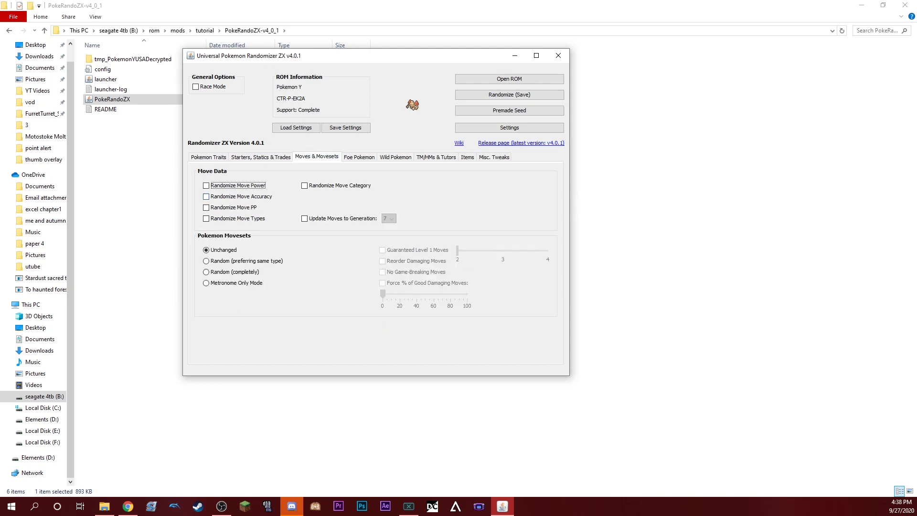
click(206, 186)
click(206, 196)
click(206, 207)
click(206, 218)
Set trainer Pokemon to Random and enable No Early Wonder Guard
click(359, 156)
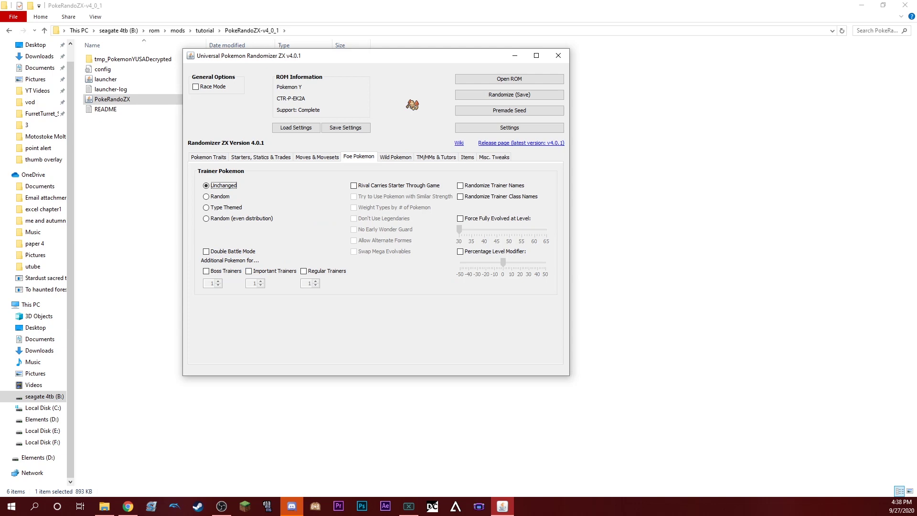
click(206, 196)
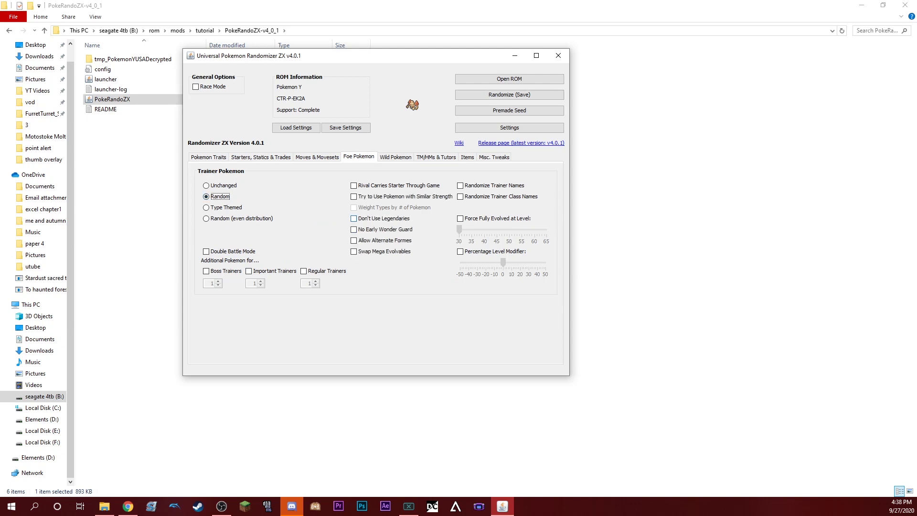
click(353, 229)
Set wild Pokemon to Random and enable a minimum catch rate of 2
click(396, 156)
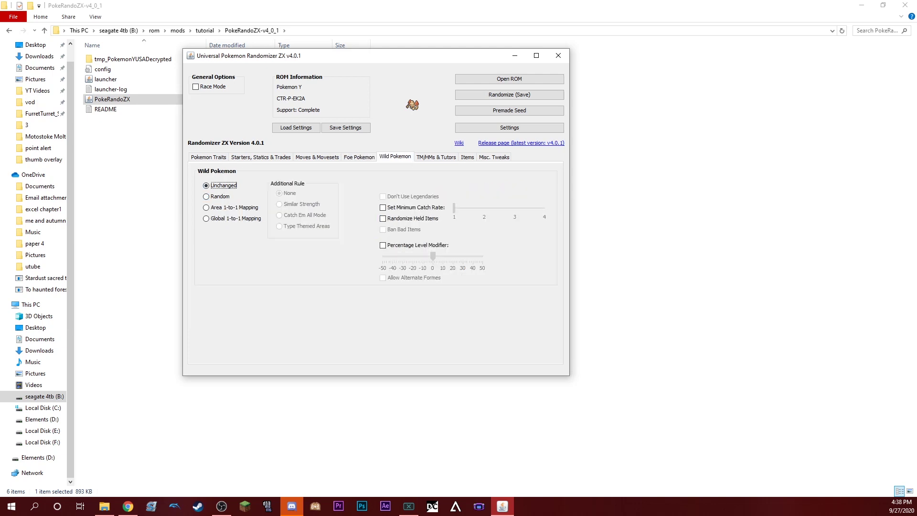
click(205, 197)
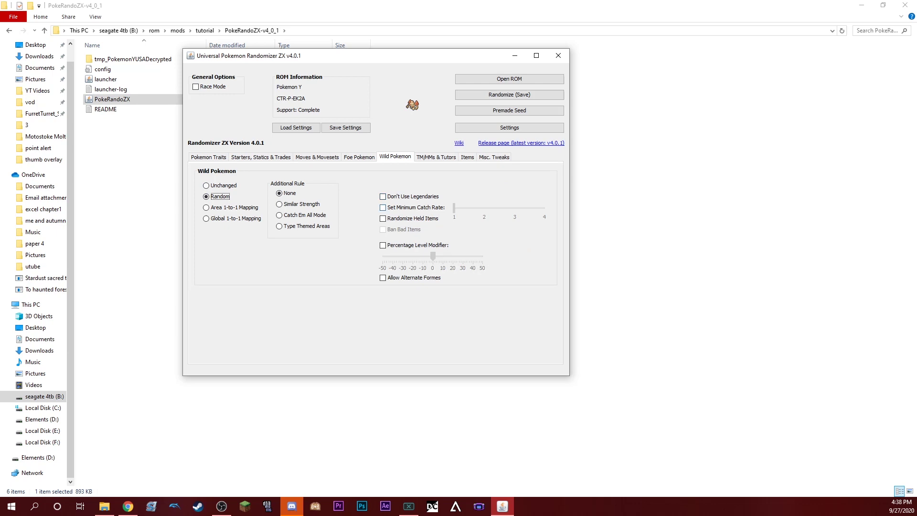
click(383, 208)
click(484, 208)
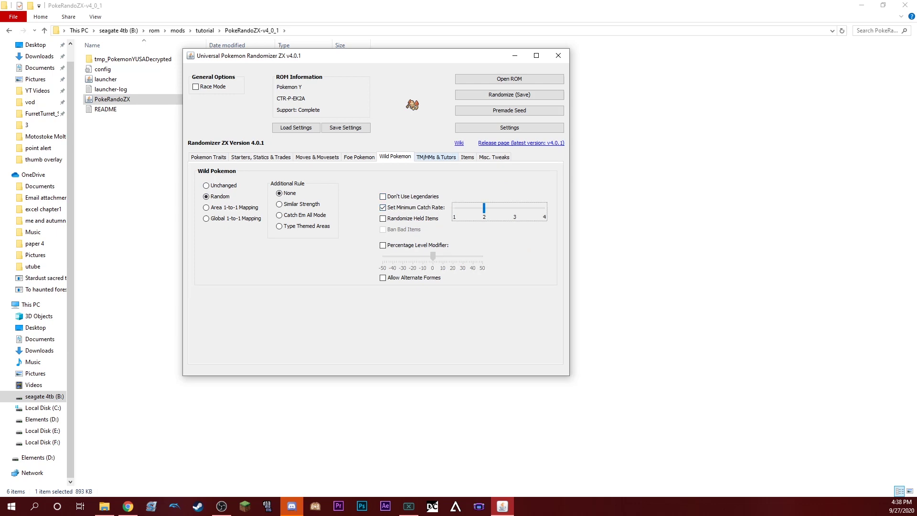
Set TM/HM moves to Random and field items to Random with bad items banned
click(436, 158)
click(214, 209)
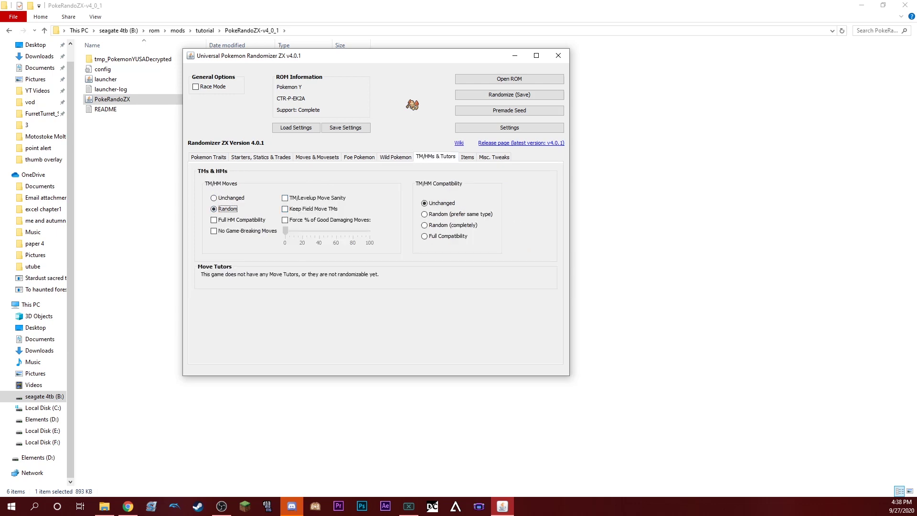
click(467, 157)
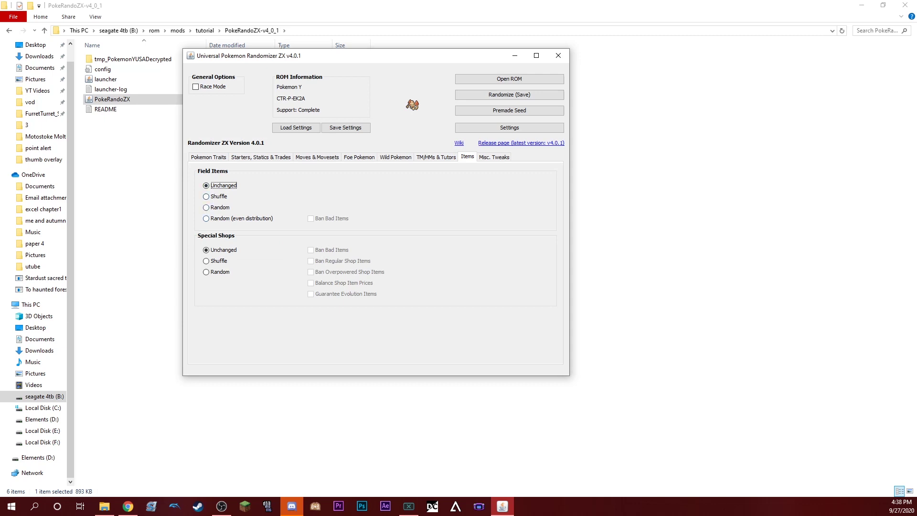
click(214, 208)
click(311, 218)
Set special shops to Random, banning bad items and regular shop items and guaranteeing evolution items
click(205, 272)
click(310, 250)
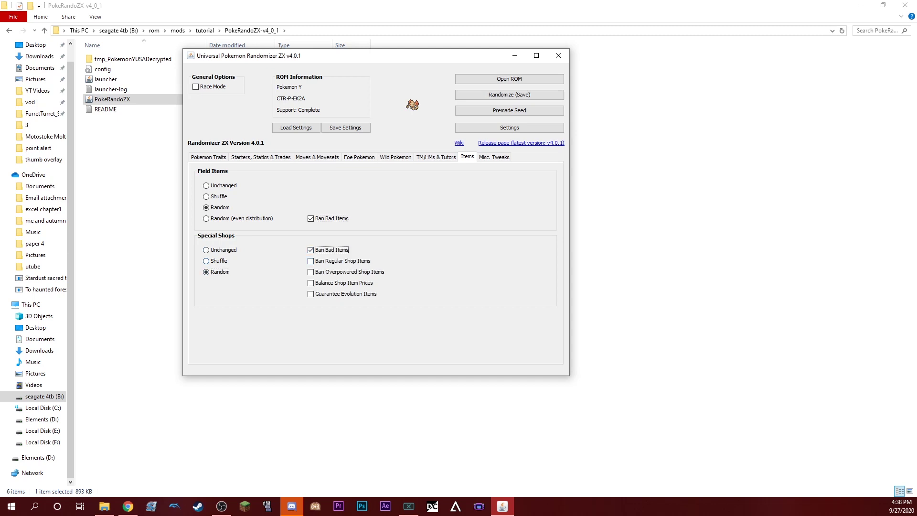
click(310, 260)
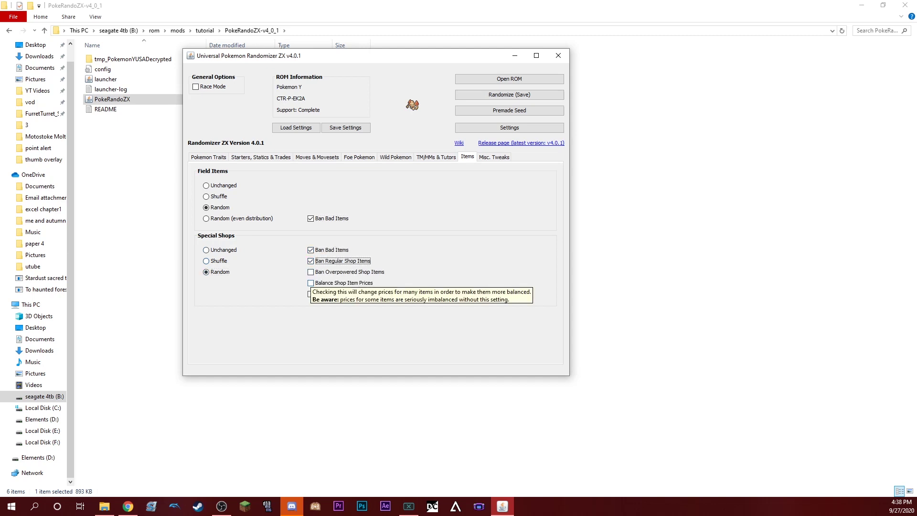
click(310, 283)
click(310, 294)
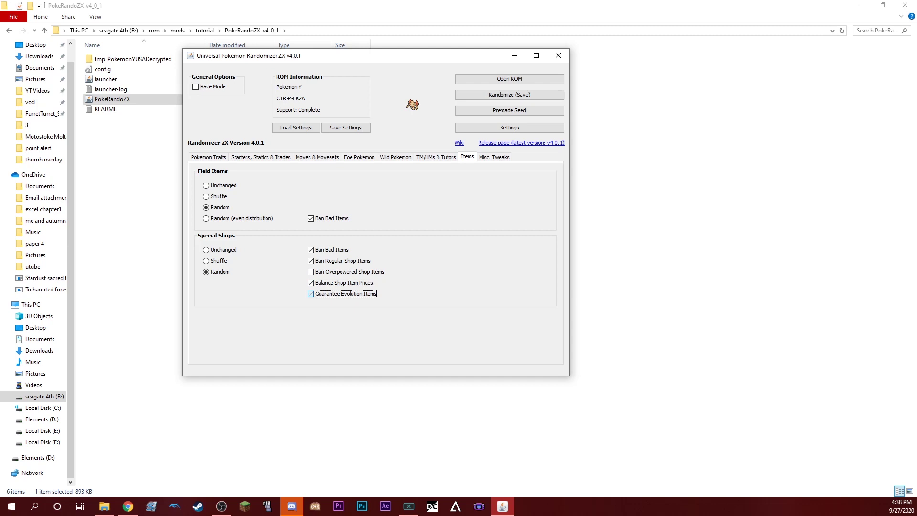
click(311, 283)
Enable the Fastest Text and Don't Revert Temporary Alt Formes tweaks
click(494, 157)
click(203, 183)
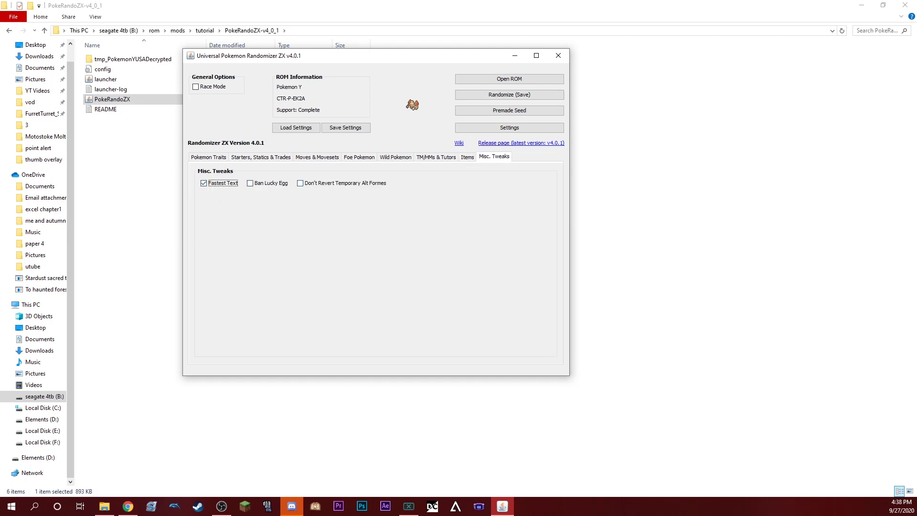
click(300, 183)
Start the randomized save with LayeredFS output and browse to B:\rom\mods\tutorial as the destination
click(509, 95)
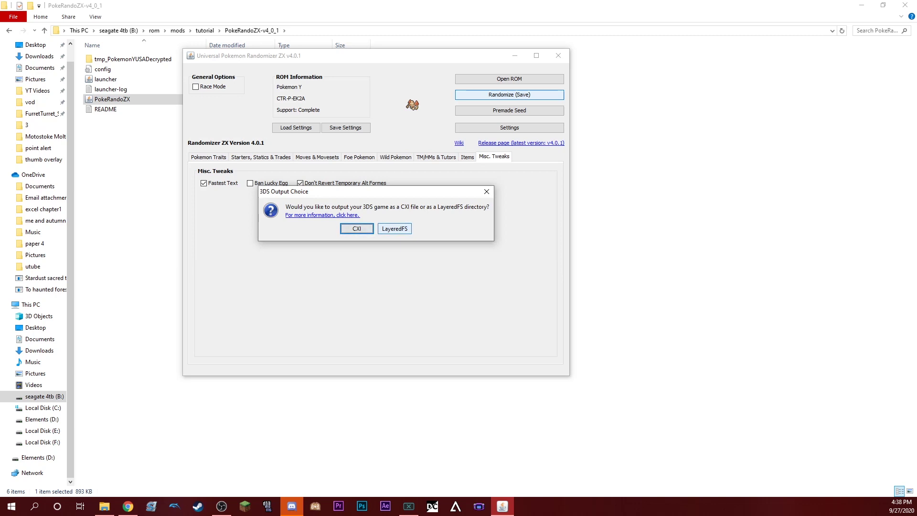
click(394, 229)
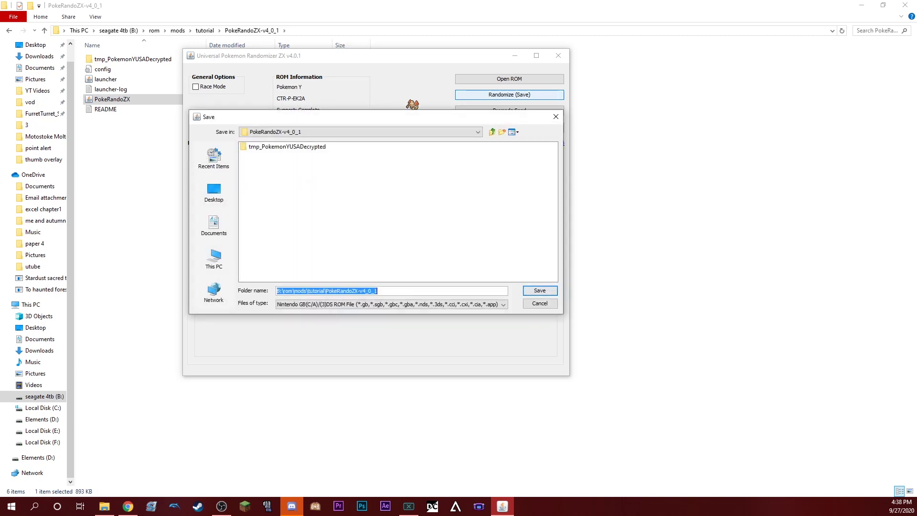
click(214, 258)
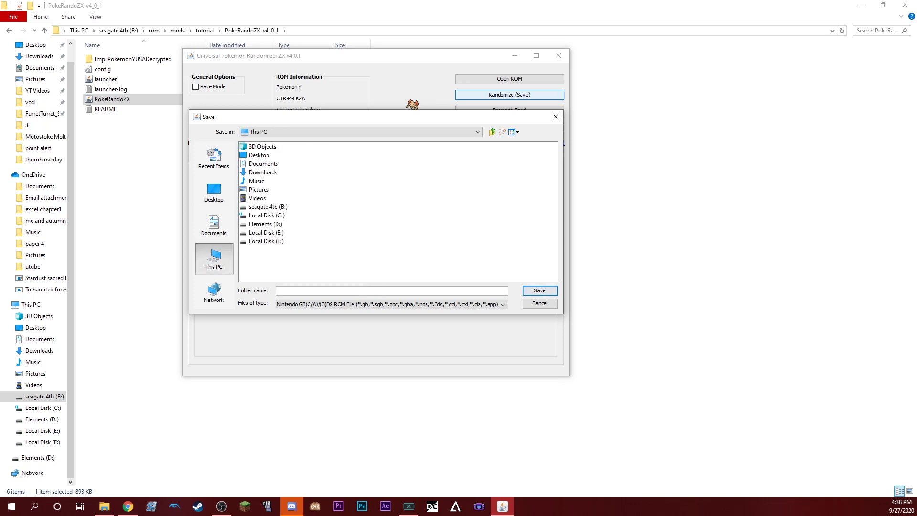
double_click(267, 206)
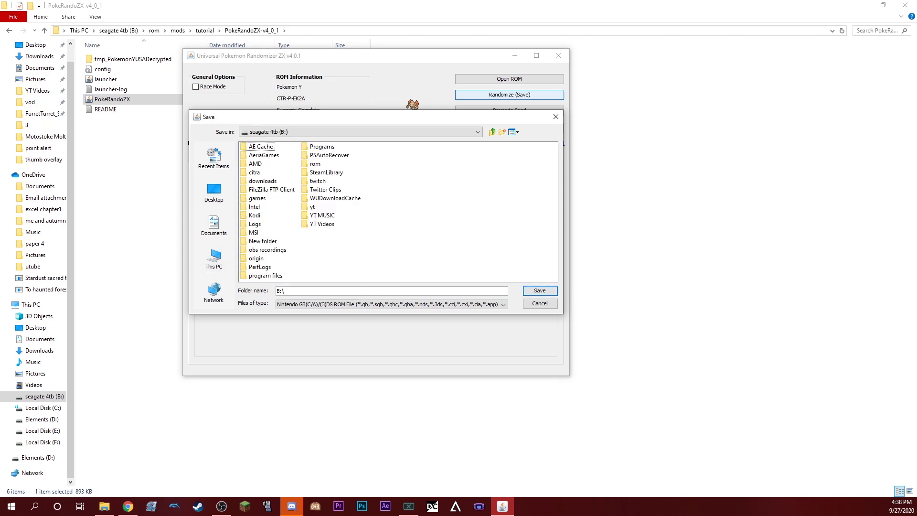
double_click(314, 163)
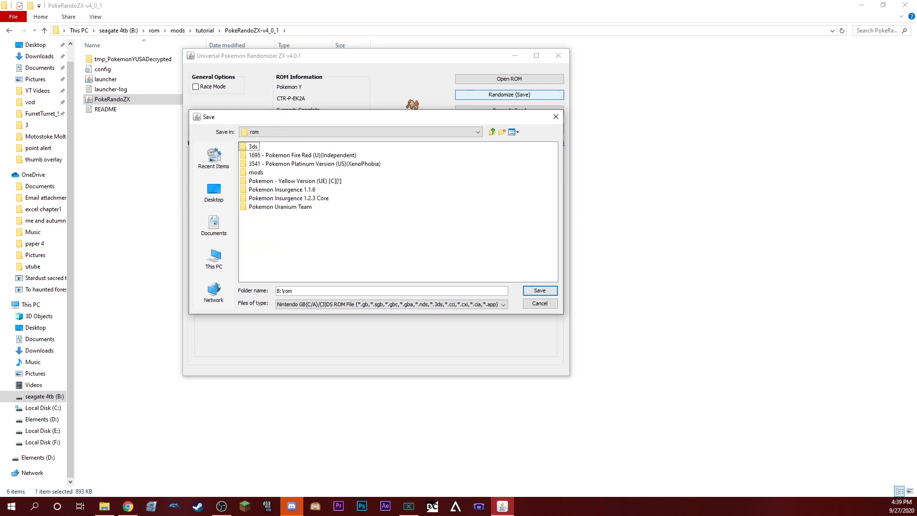
double_click(256, 171)
double_click(258, 198)
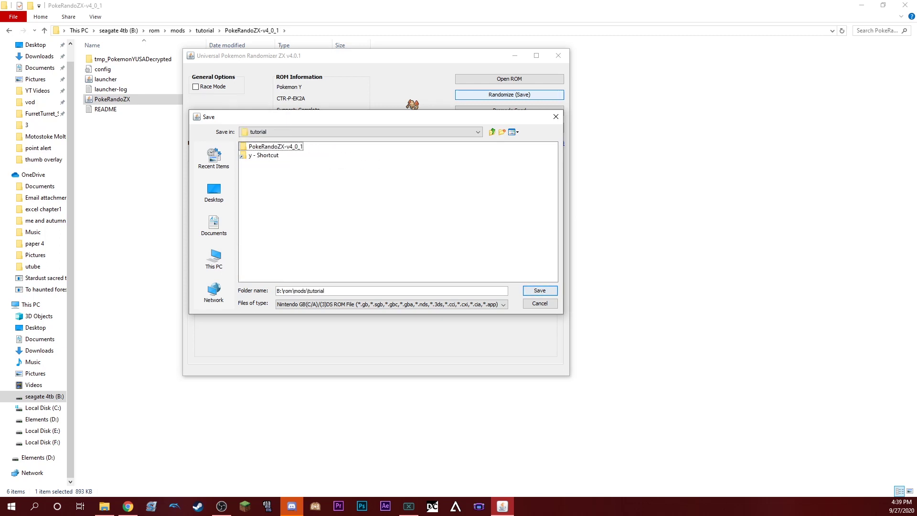
Save the randomized game in the tutorial folder and dismiss the follow-up dialogs
right_click(264, 187)
click(287, 222)
click(540, 290)
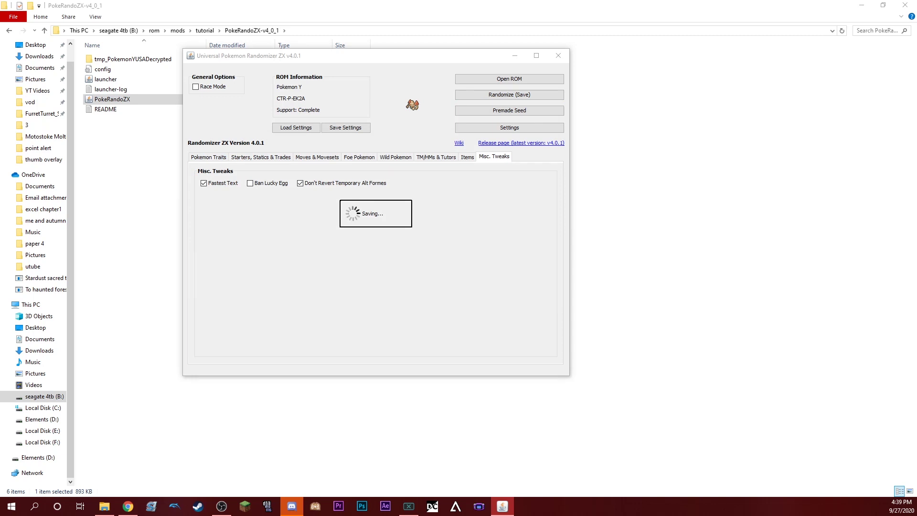
click(395, 229)
click(473, 249)
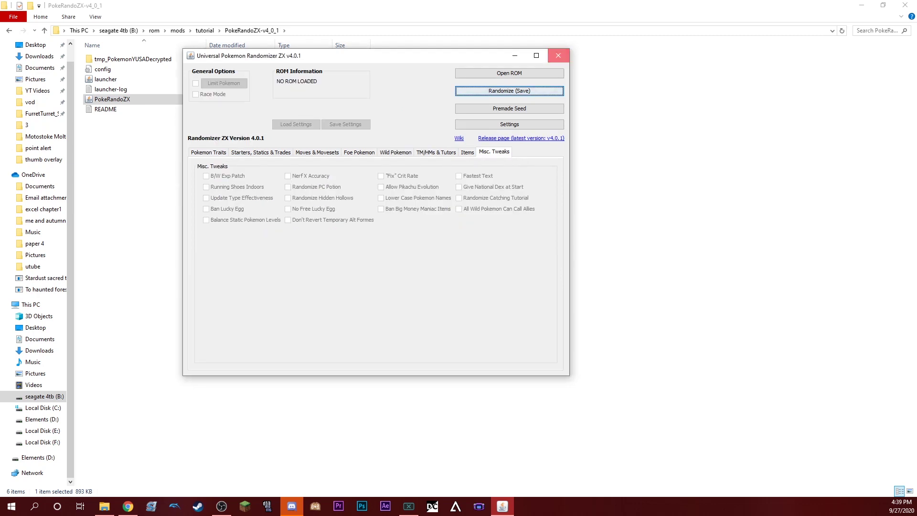
click(558, 56)
click(205, 30)
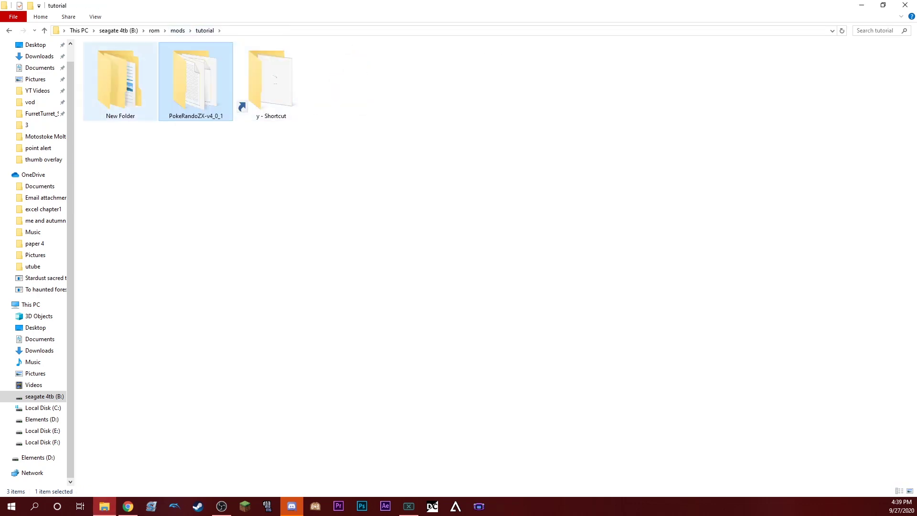
double_click(120, 81)
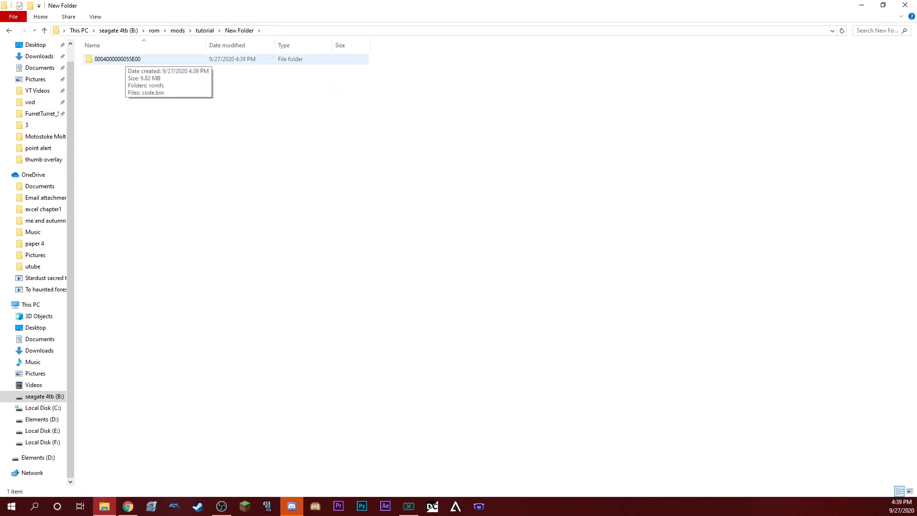
double_click(118, 59)
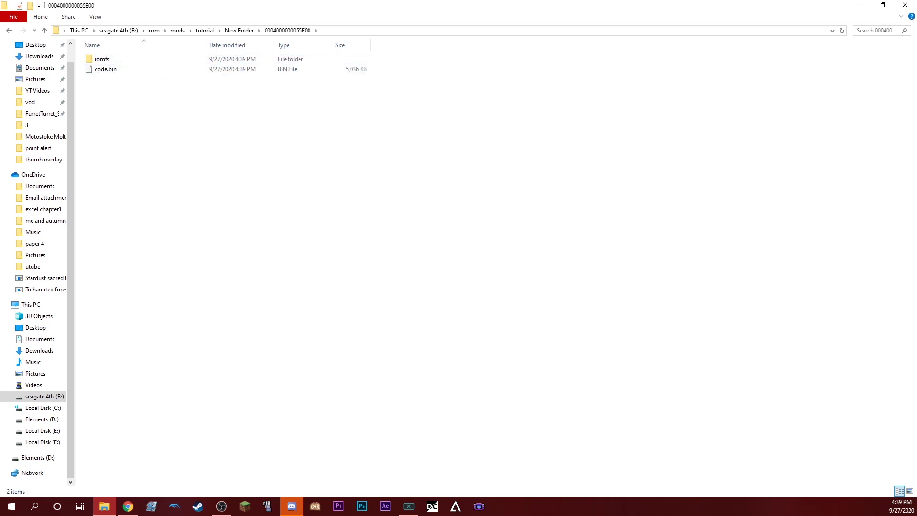
drag(126, 106, 122, 59)
right_click(122, 60)
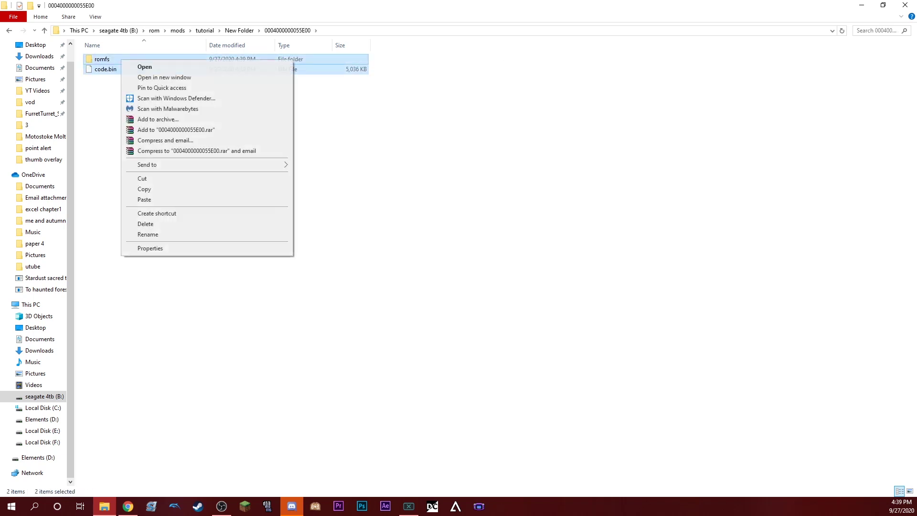
click(144, 188)
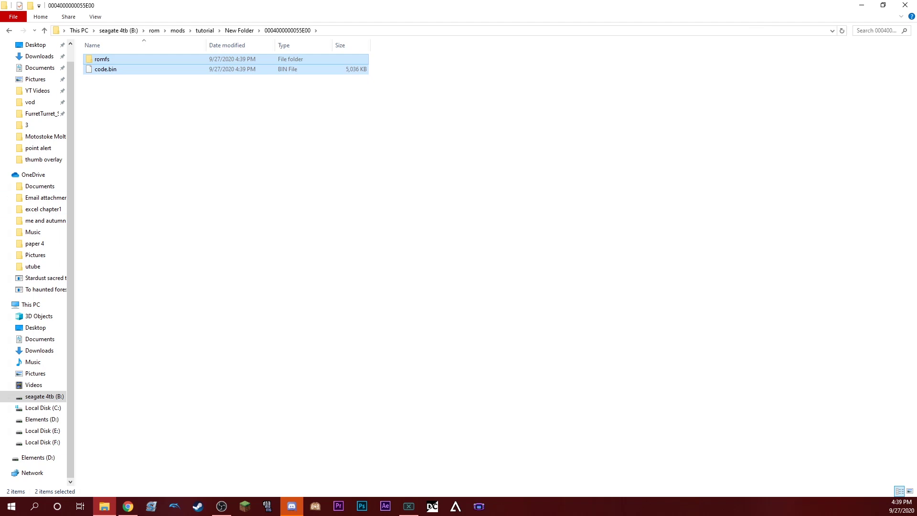
Switch to Citra, launch Pokemon Y-USA-Decrypted.3ds and stop its emulation at the language selection
key(alt+Tab)
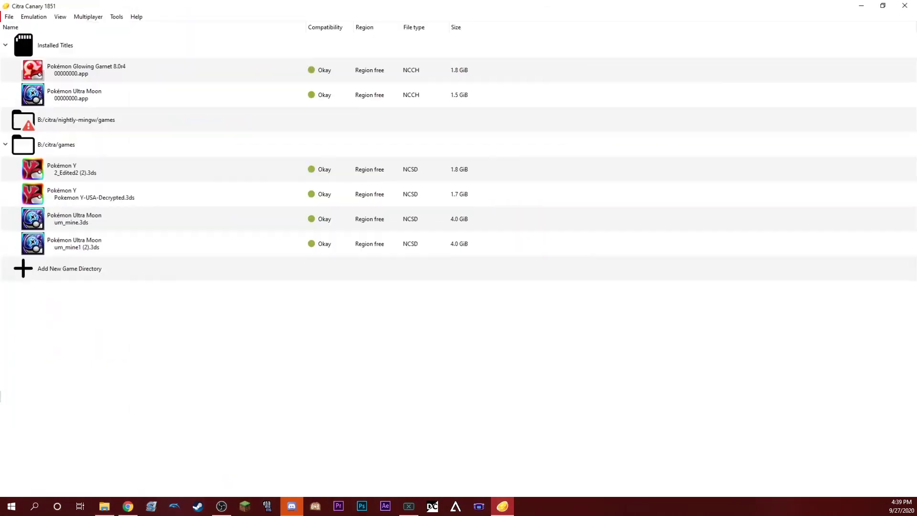
key(Up)
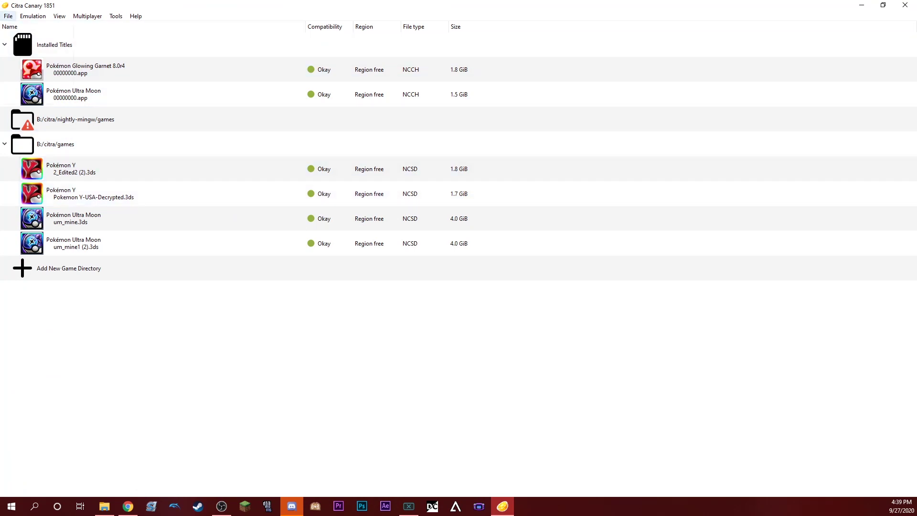
click(9, 15)
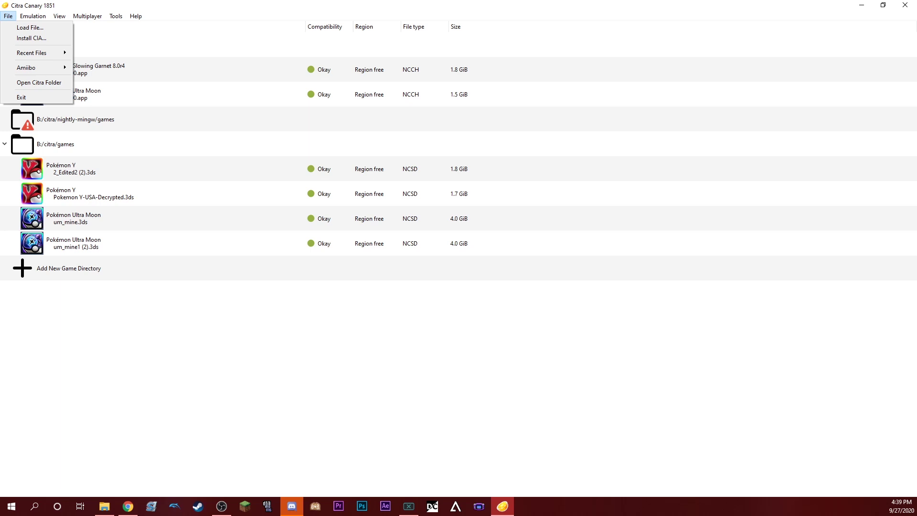
key(Escape)
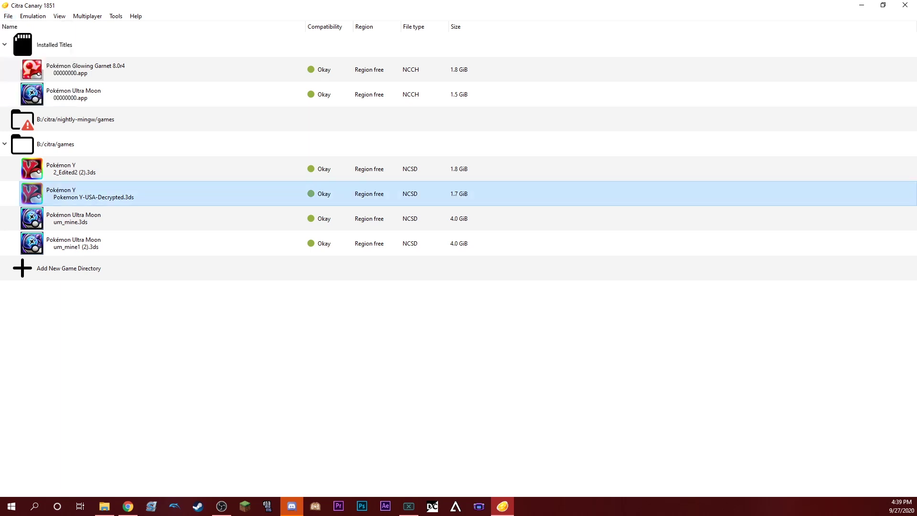
key(Return)
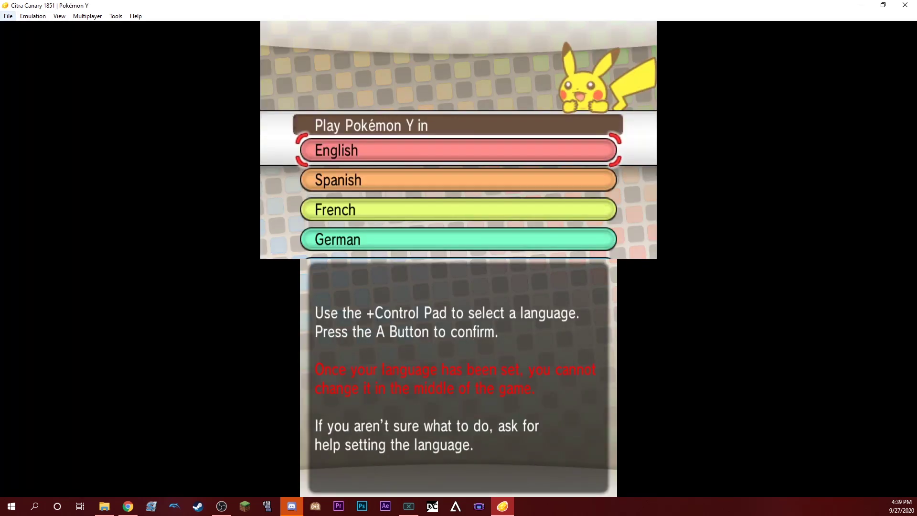
click(8, 15)
mouse_move(32, 15)
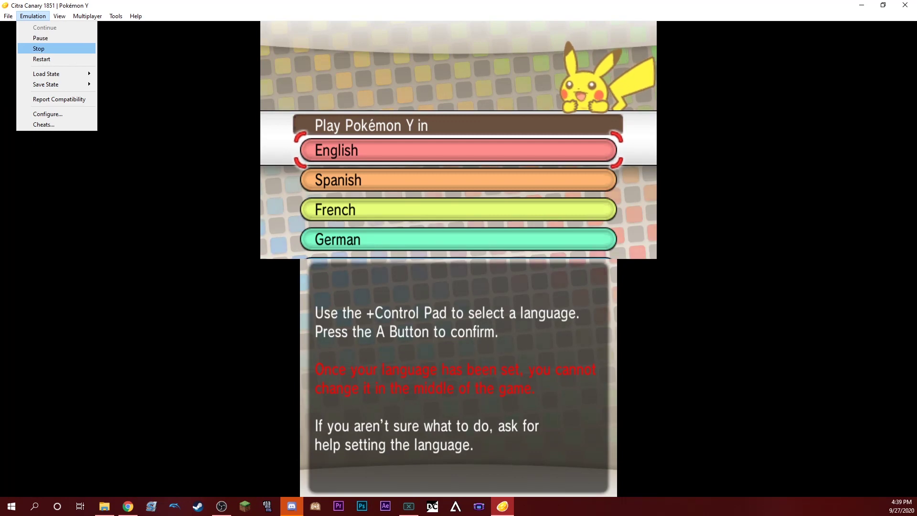
click(39, 48)
Open the mods location for Pokemon Y-USA-Decrypted.3ds
right_click(90, 193)
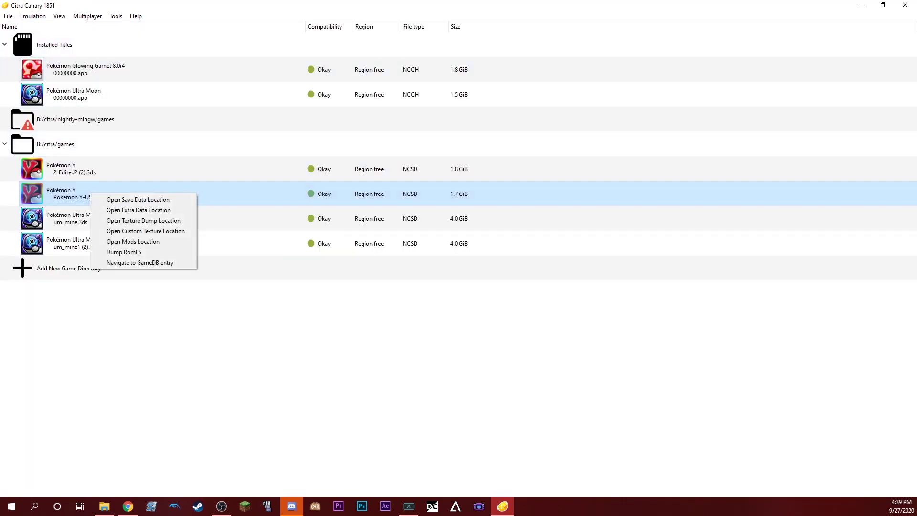
key(Down)
key(Down)
key(Down)
key(Down)
key(Down)
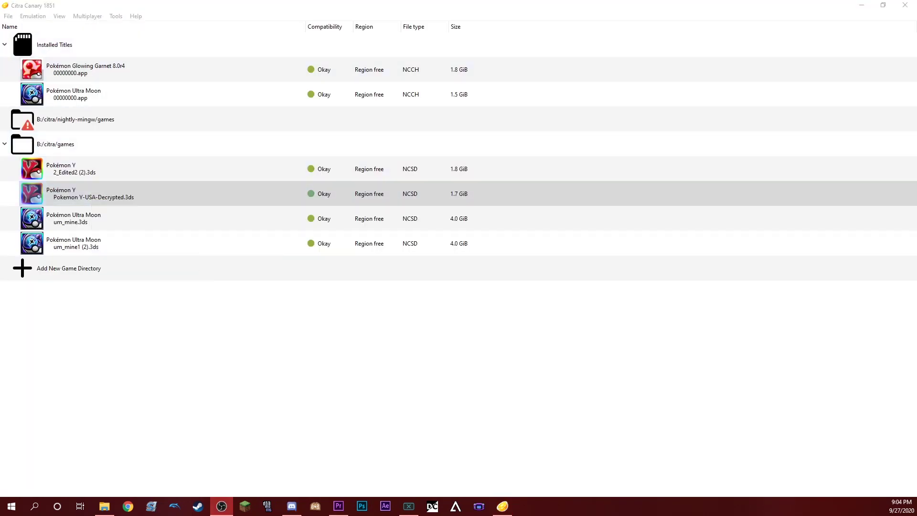
right_click(138, 198)
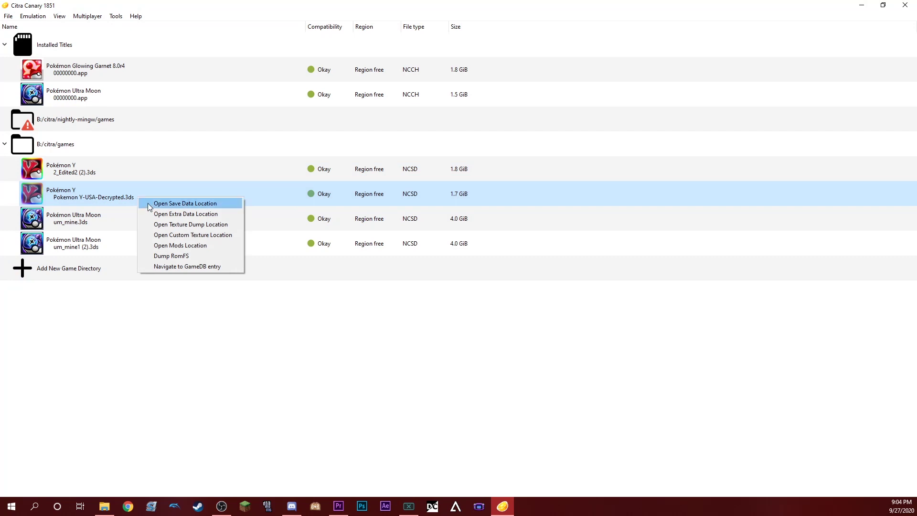
click(187, 246)
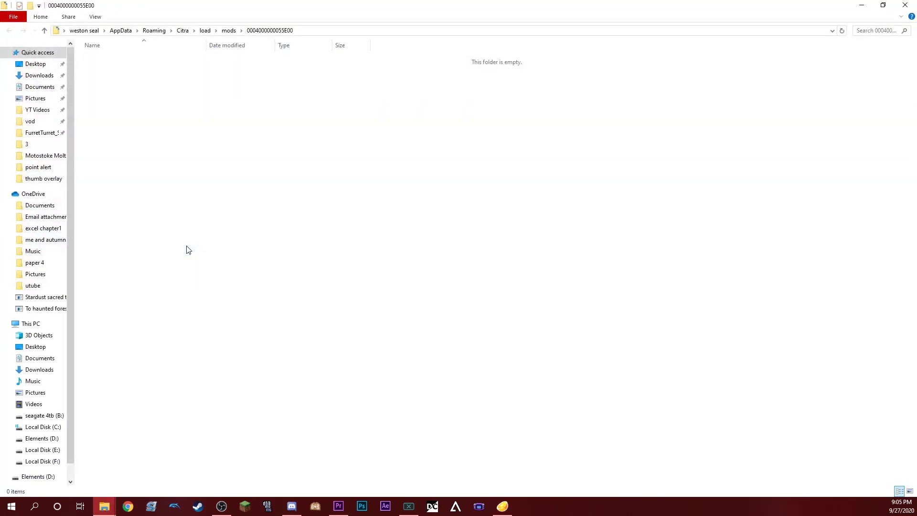
Paste the copied romfs folder and code.bin into the game's mods folder and close the folder window
right_click(215, 168)
click(248, 256)
drag(136, 114, 128, 71)
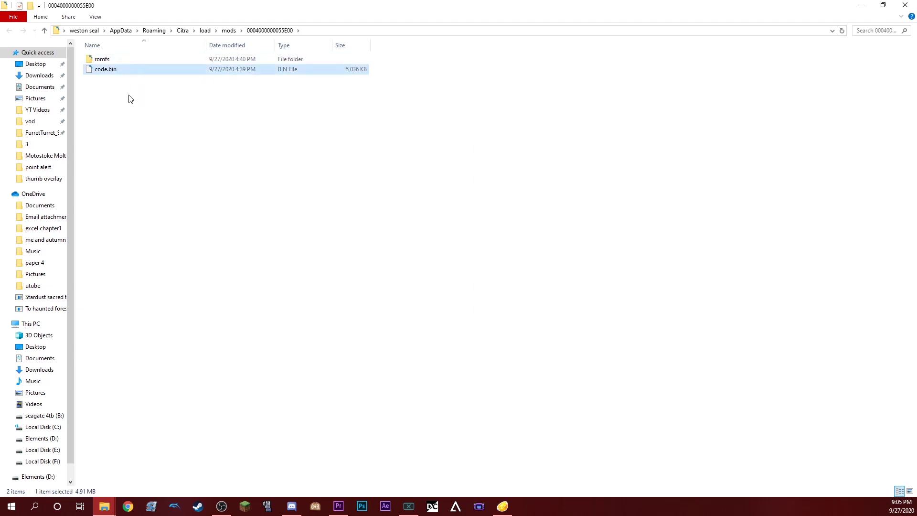
click(906, 5)
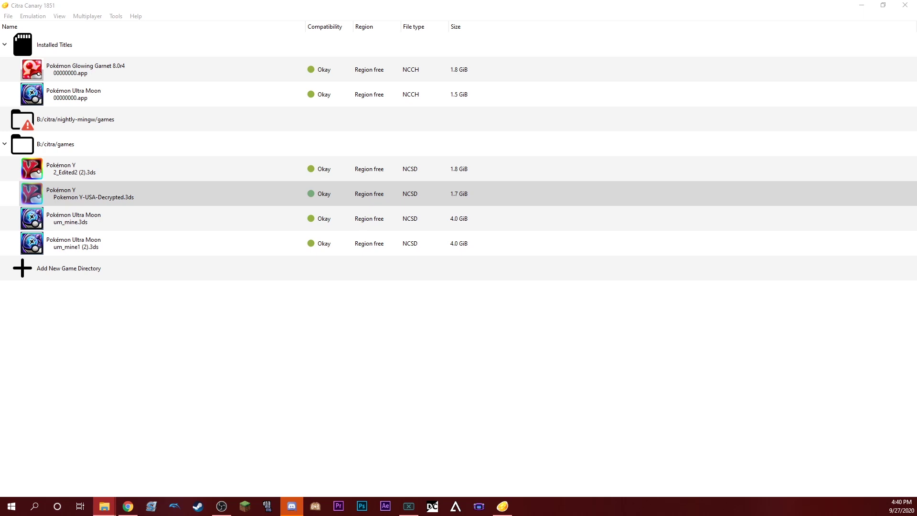
Launch Pokemon Y-USA-Decrypted.3ds with the mod files, name the player "!" and advance through the introduction
key(Return)
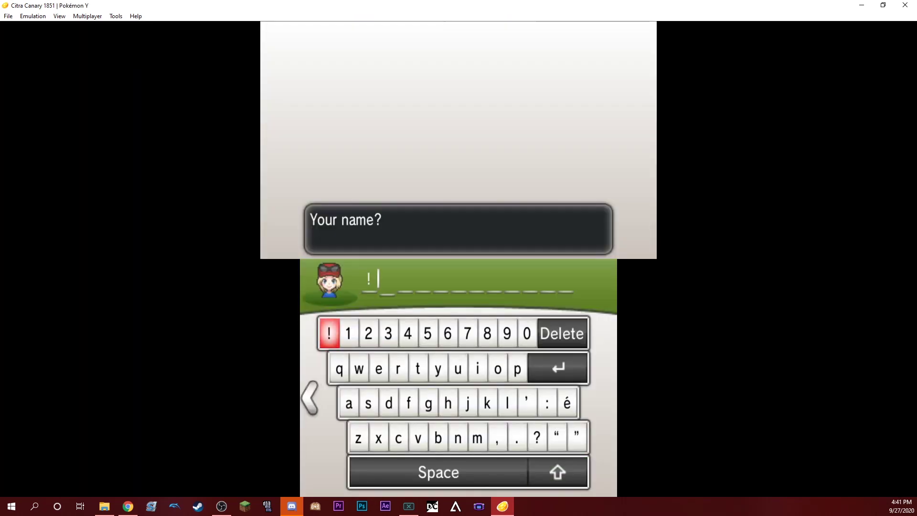
key(m)
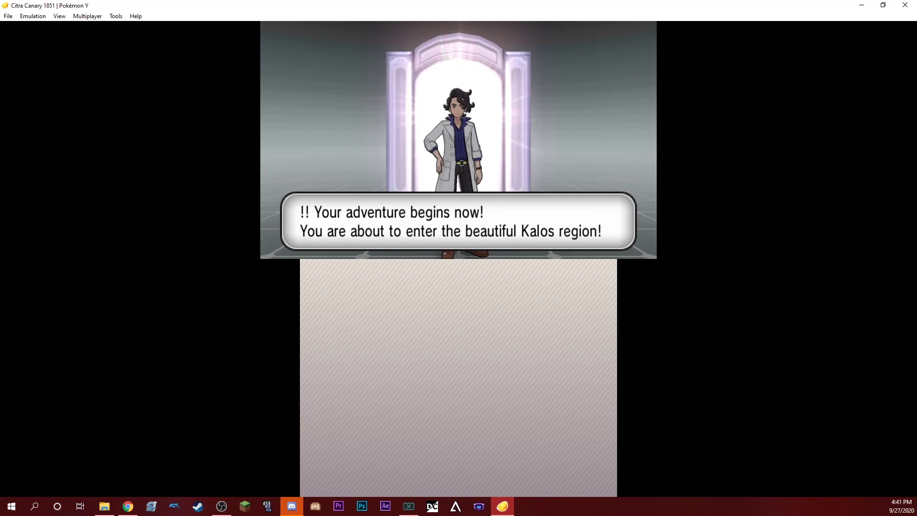
key(a)
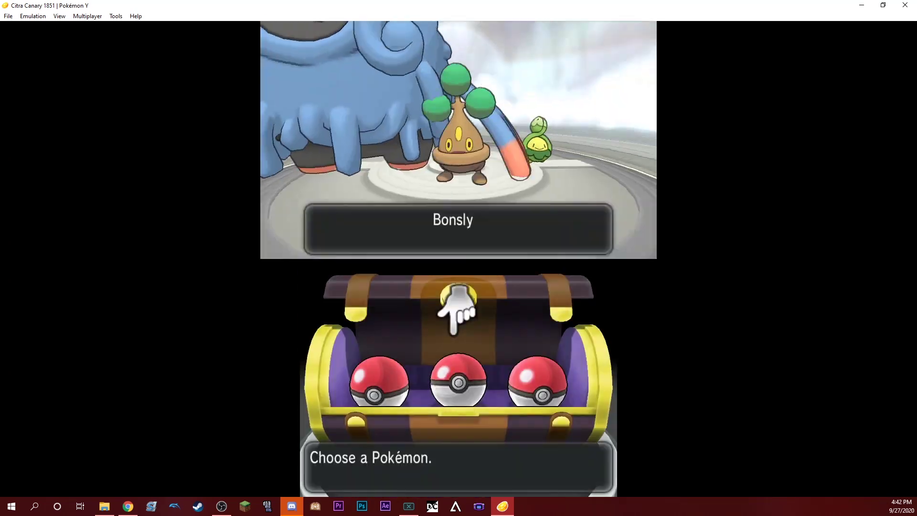
Choose Tangrowth as the starter and nickname it sdja
key(Right)
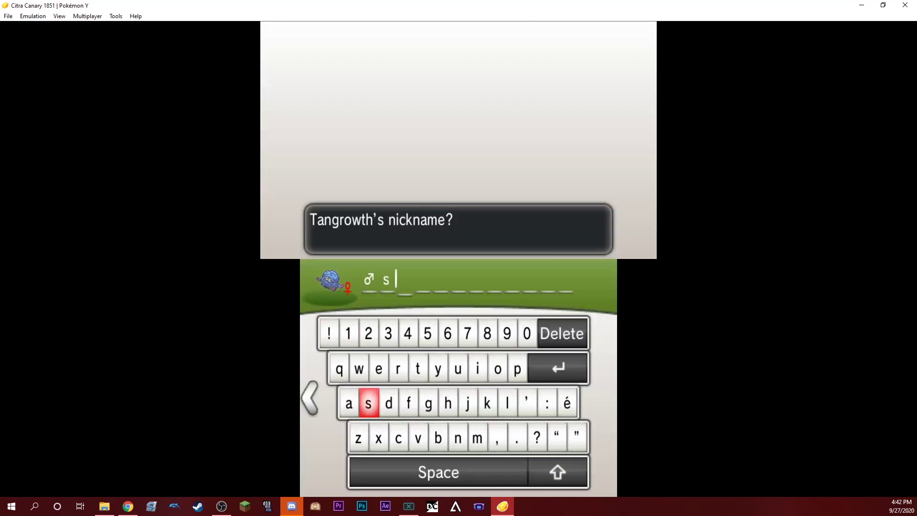
text(dja)
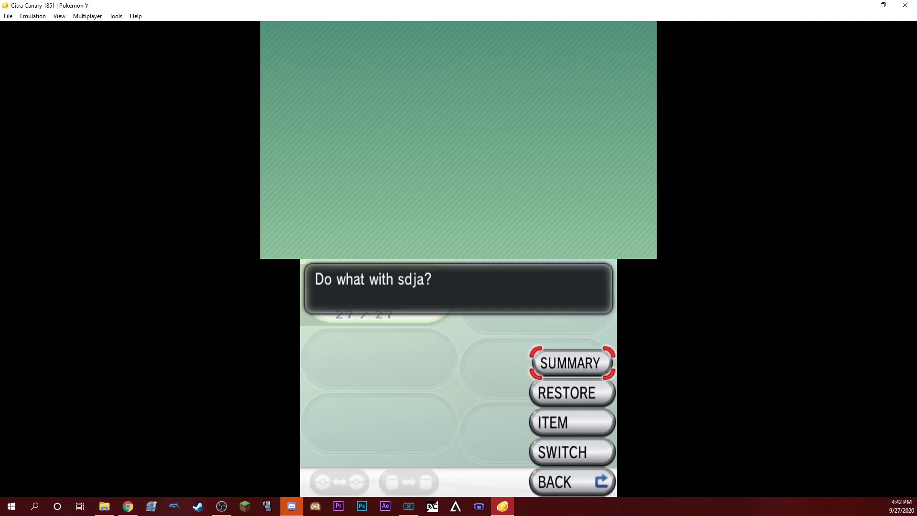
Open the summary of sdja and examine the type, stats and details of its moves
key(a)
key(Down)
key(Down)
key(Down)
key(Up)
key(Up)
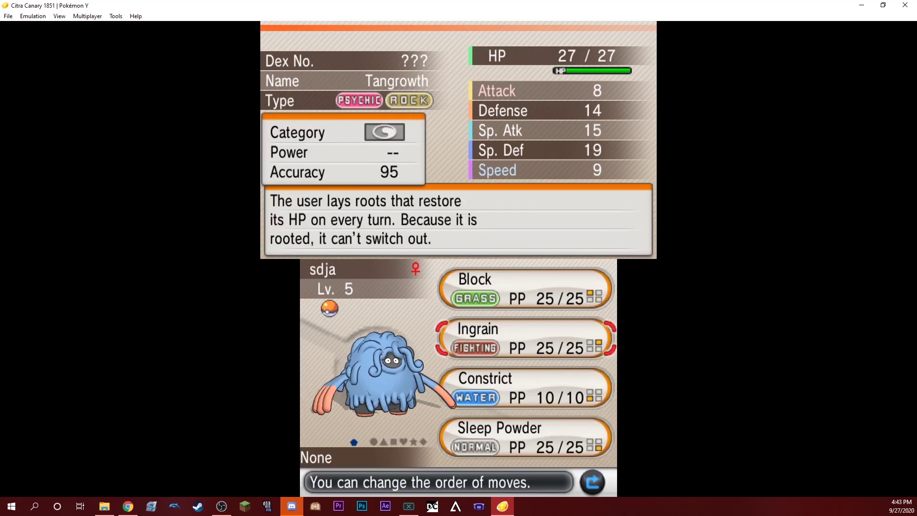